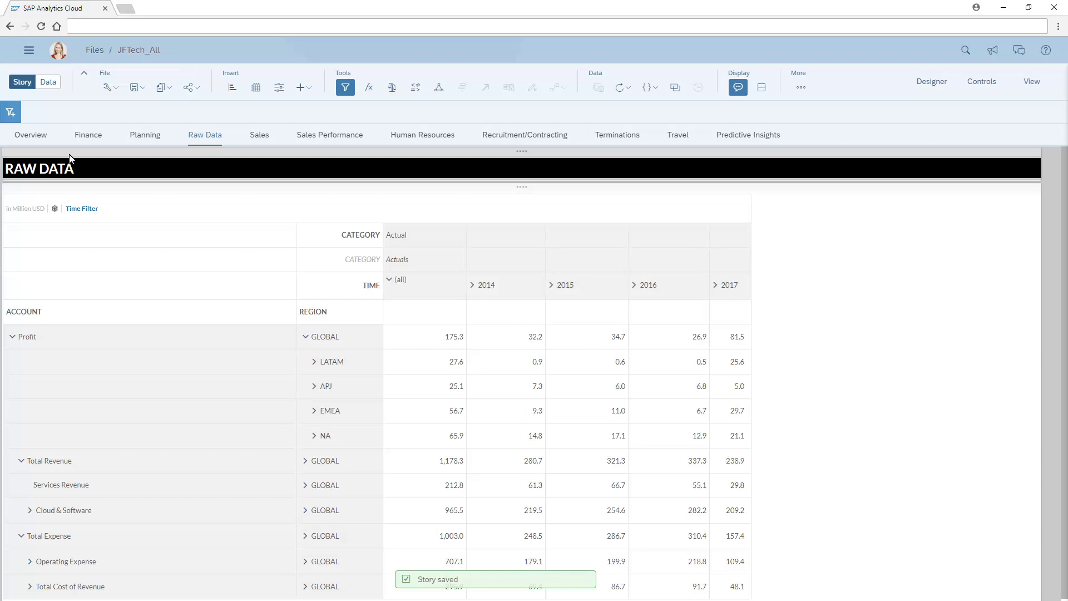
- Hide the story filter bar and start a new advanced filter for the Raw Data table
{"action": "left_click", "coordinate": [10, 114]}
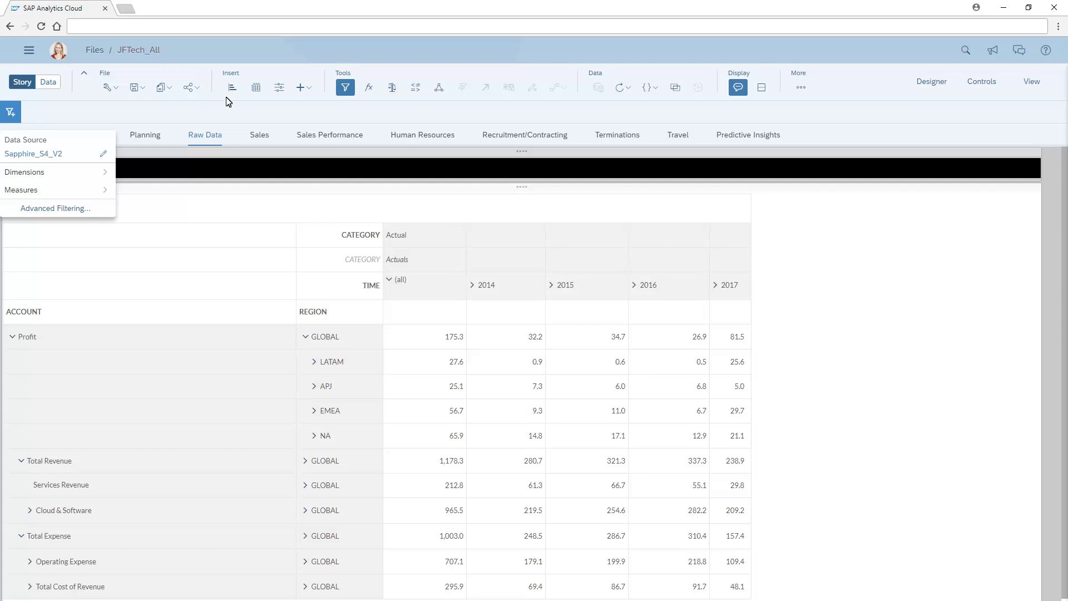
{"action": "left_click", "coordinate": [345, 89]}
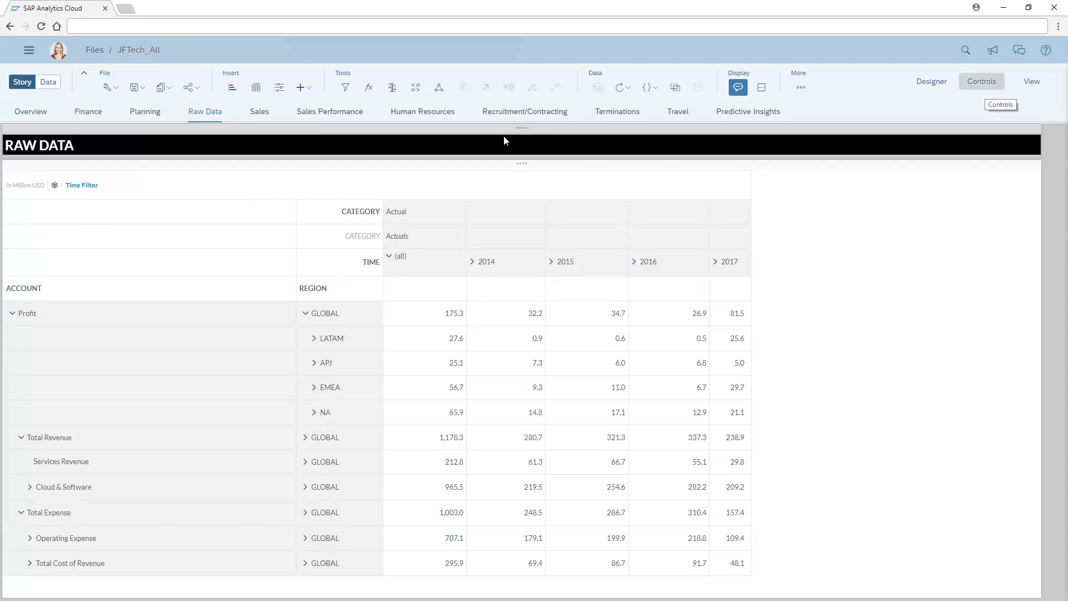
{"action": "left_click", "coordinate": [670, 191]}
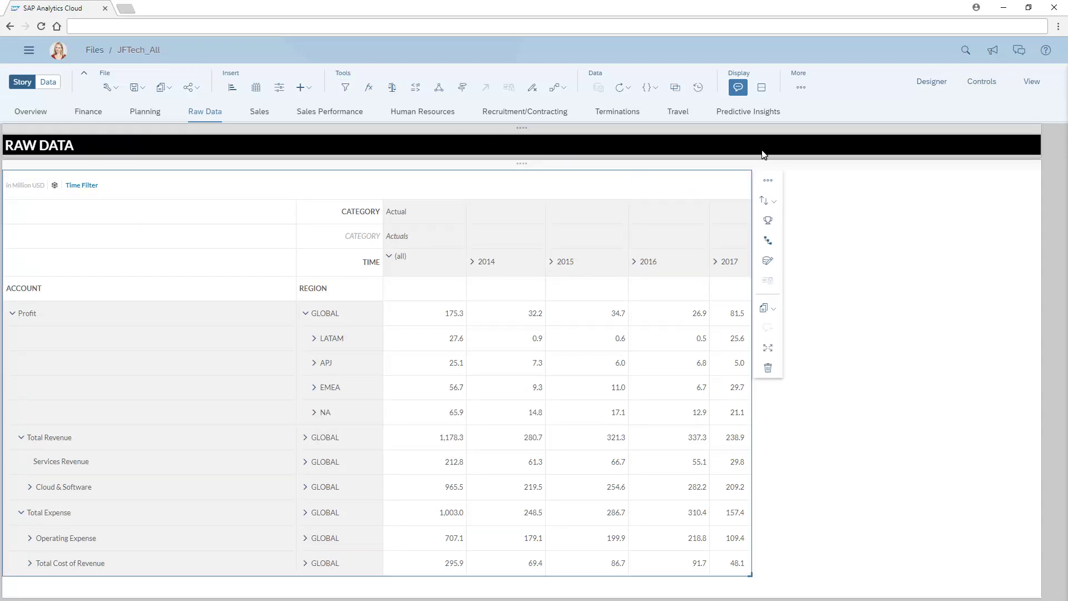
{"action": "left_click", "coordinate": [930, 87]}
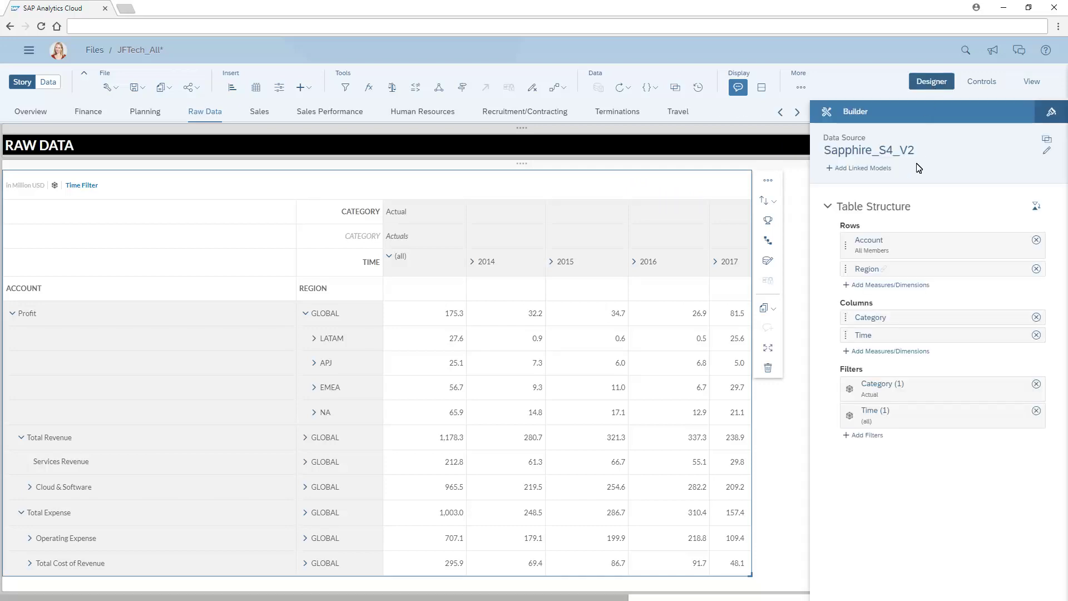
{"action": "left_click", "coordinate": [866, 436]}
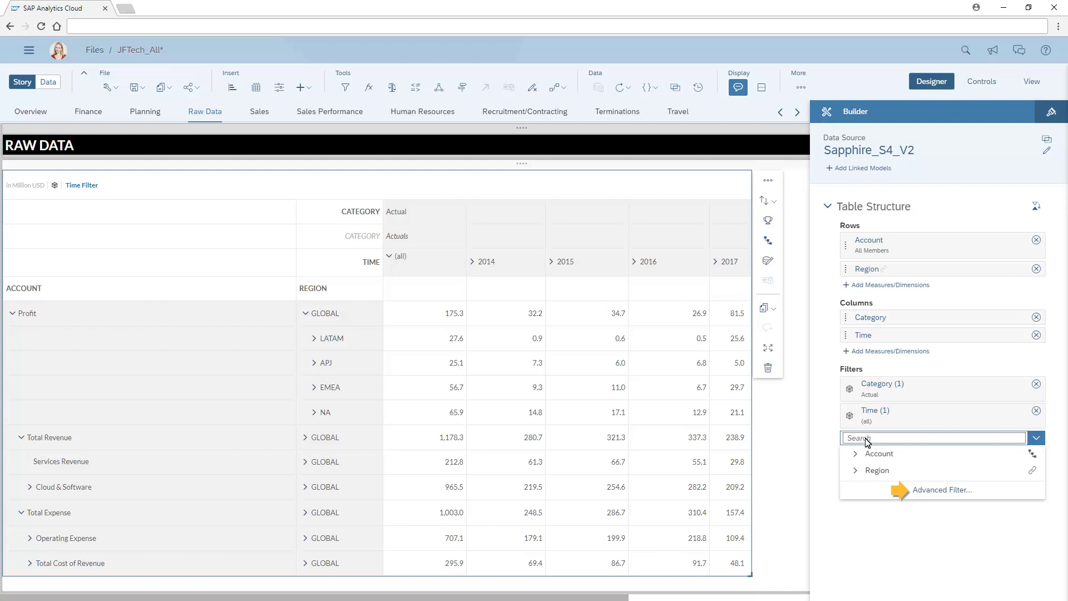
{"action": "left_click", "coordinate": [942, 493]}
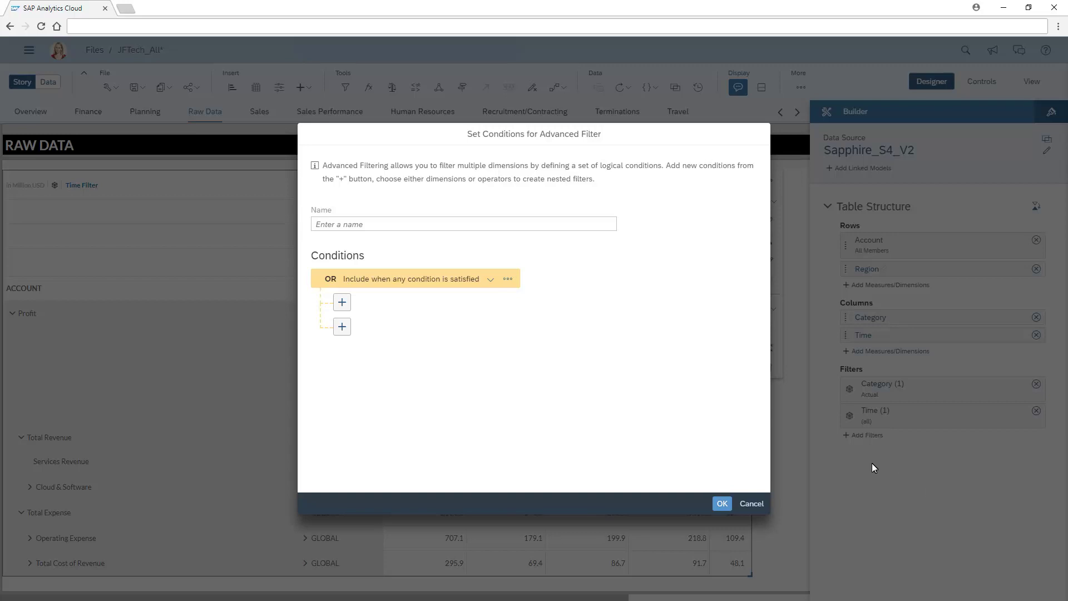
- Name the filter Americas, set its top operator to OR - Include when any condition is satisfied, and toggle whether viewers may disable it
{"action": "left_click", "coordinate": [327, 227]}
{"action": "type", "text": "Americas"}
{"action": "left_click", "coordinate": [491, 280]}
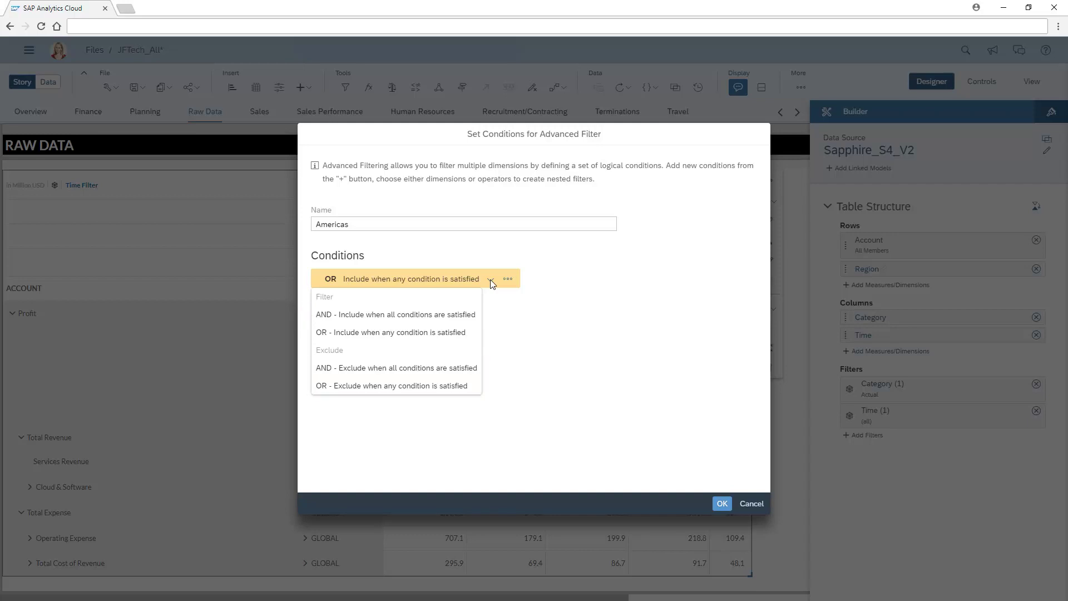
{"action": "left_click", "coordinate": [347, 340]}
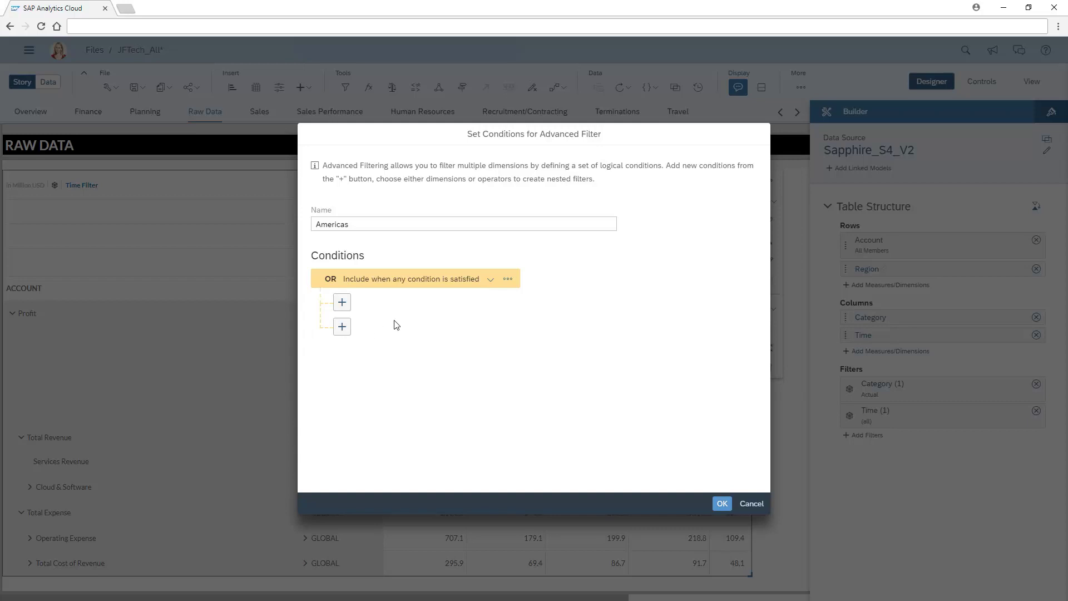
{"action": "left_click", "coordinate": [508, 281]}
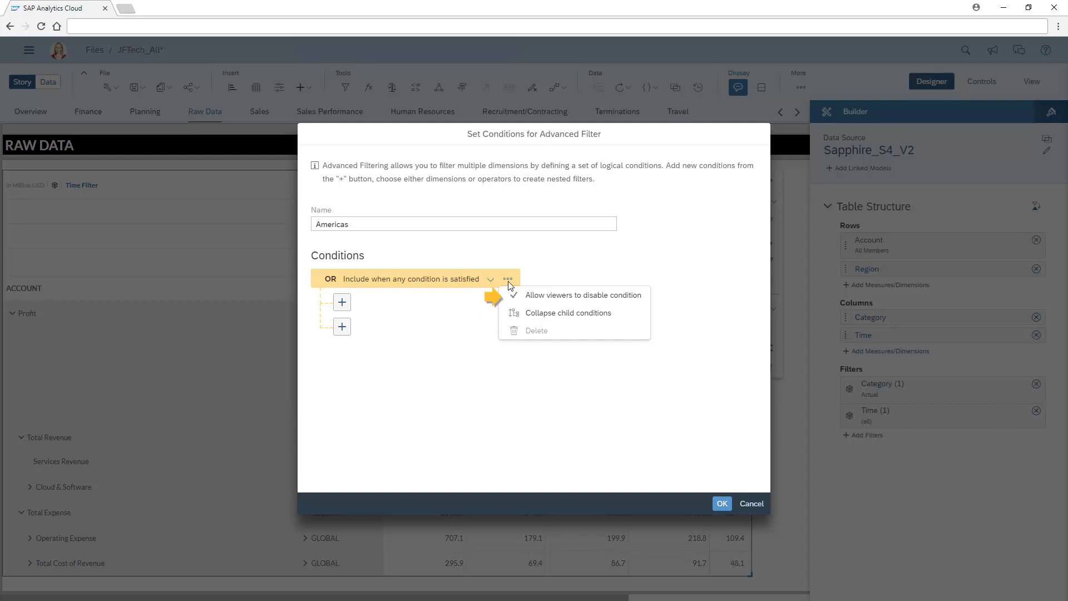
{"action": "left_click", "coordinate": [556, 296]}
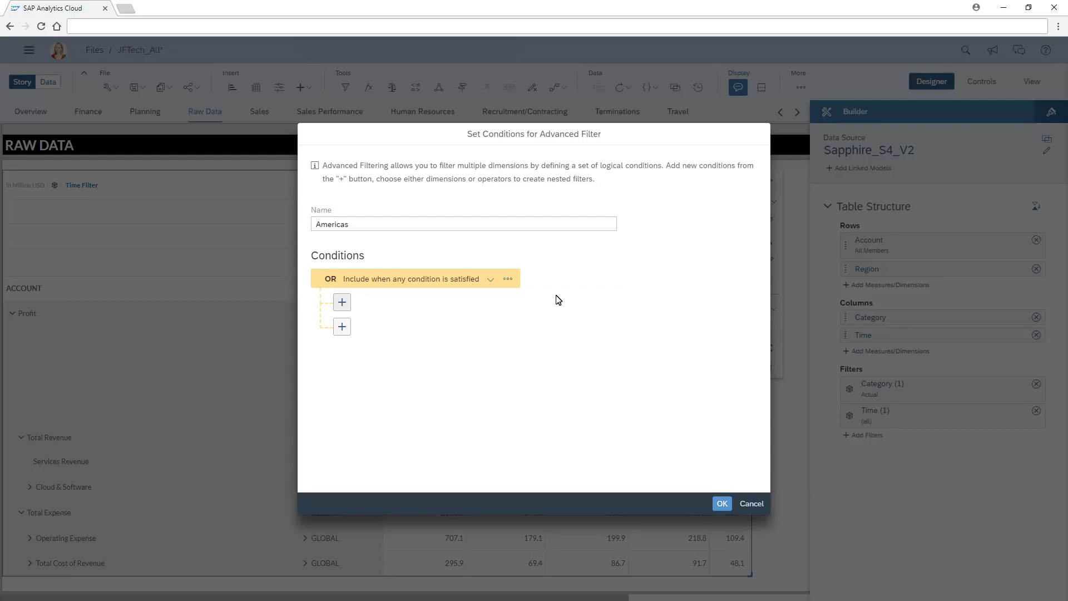
- Add a Region condition under the OR operator with the members LATAM and NA
{"action": "left_click", "coordinate": [342, 303]}
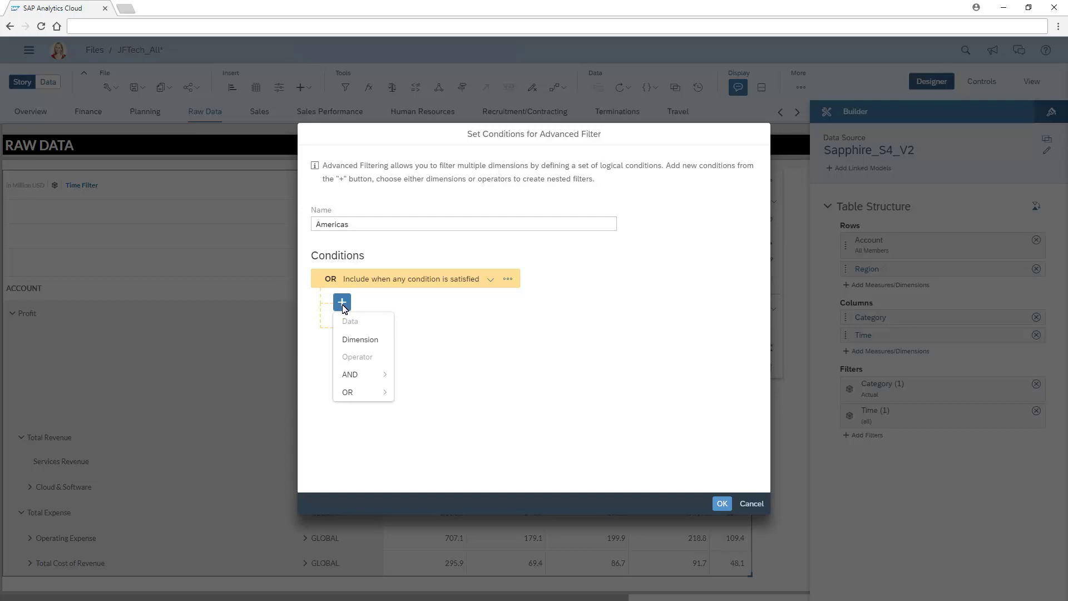
{"action": "left_click", "coordinate": [362, 340]}
{"action": "left_click", "coordinate": [373, 341]}
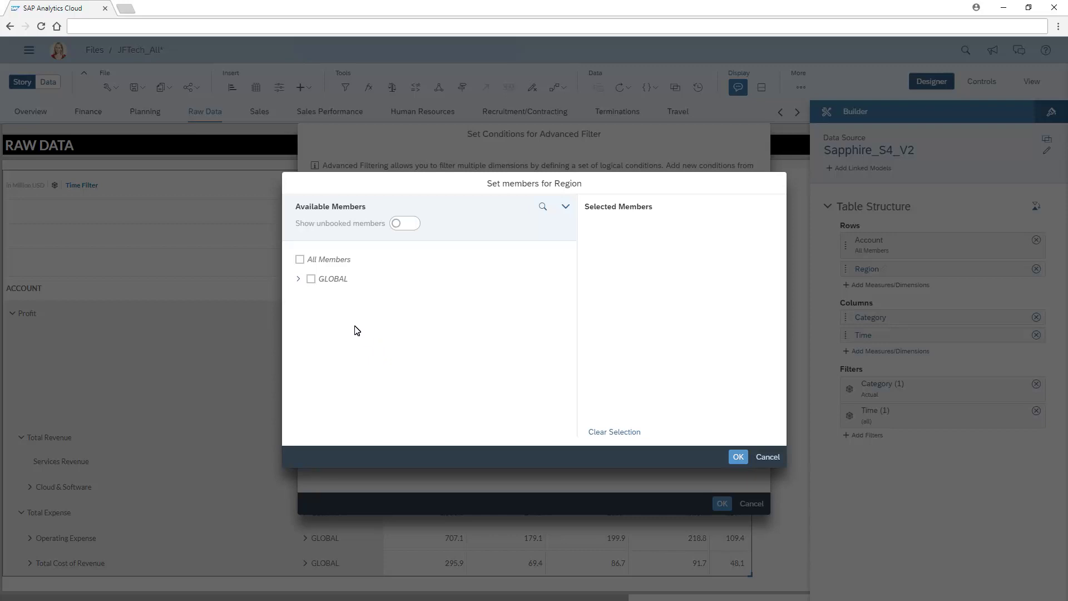
{"action": "left_click", "coordinate": [299, 279]}
{"action": "left_click", "coordinate": [320, 298]}
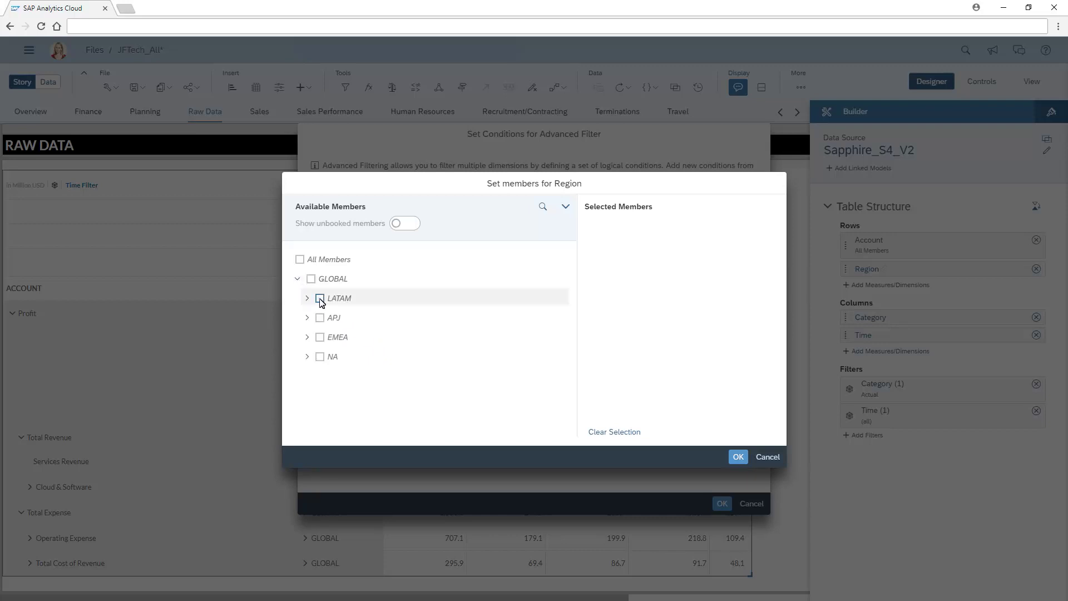
{"action": "left_click", "coordinate": [320, 356]}
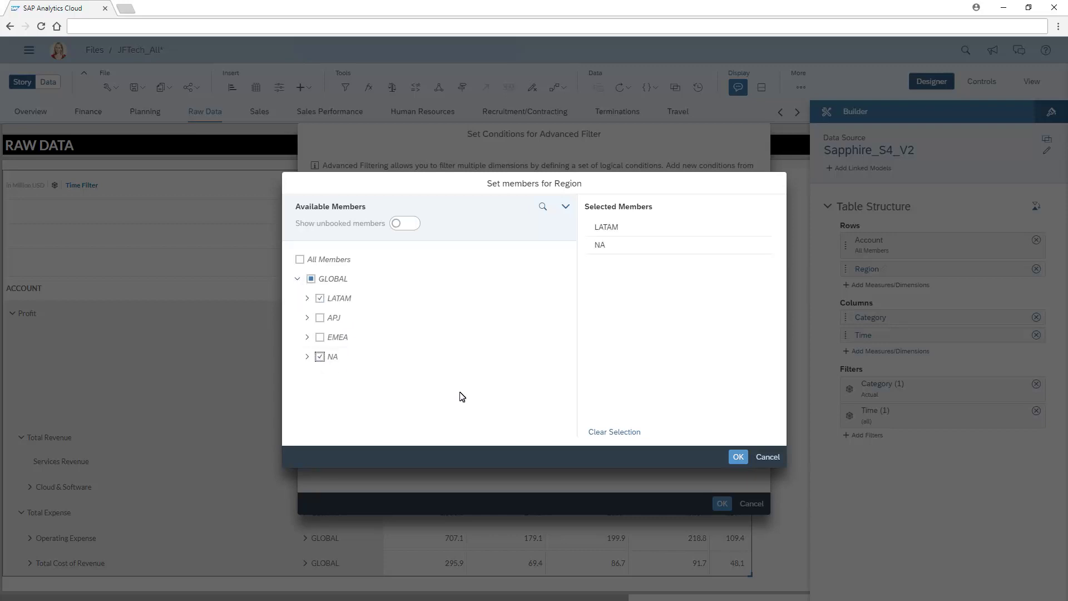
{"action": "left_click", "coordinate": [739, 458]}
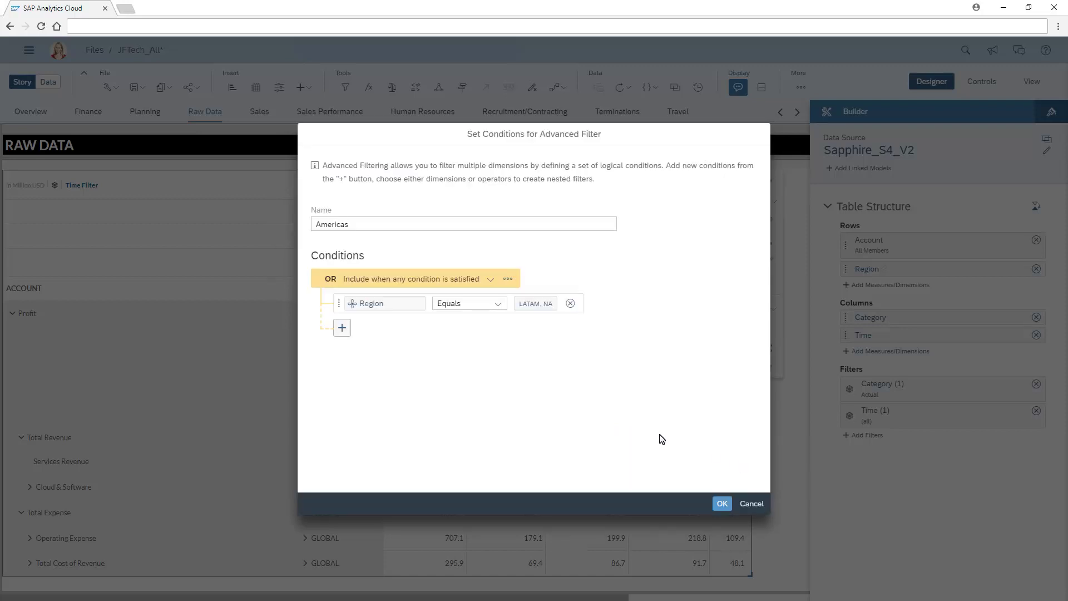
- Nest an AND include operator under the top OR operator, after the Region condition
{"action": "left_click", "coordinate": [342, 329]}
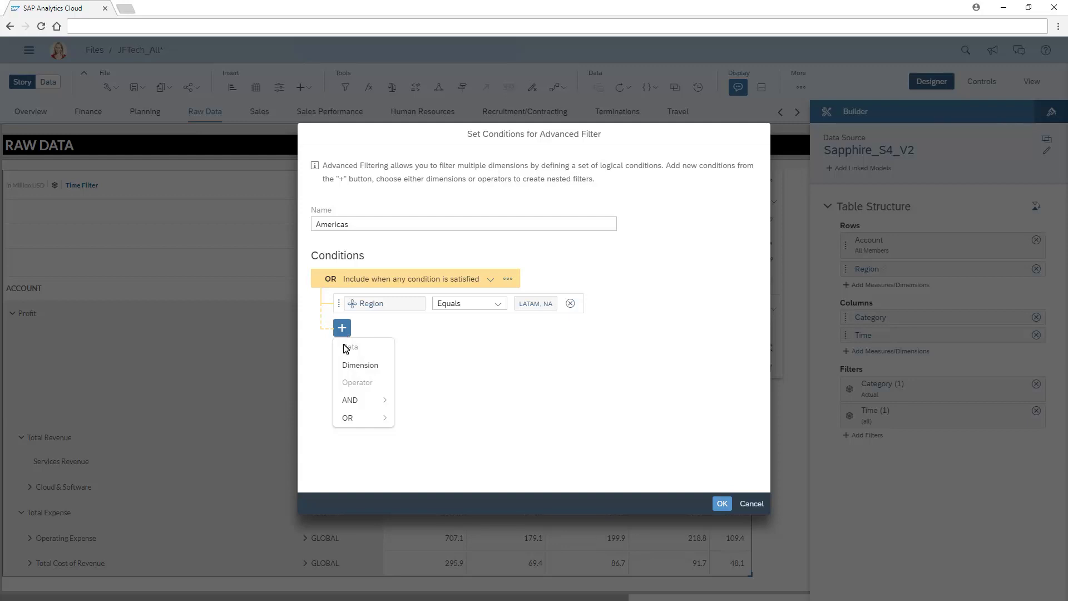
{"action": "mouse_move", "coordinate": [352, 401]}
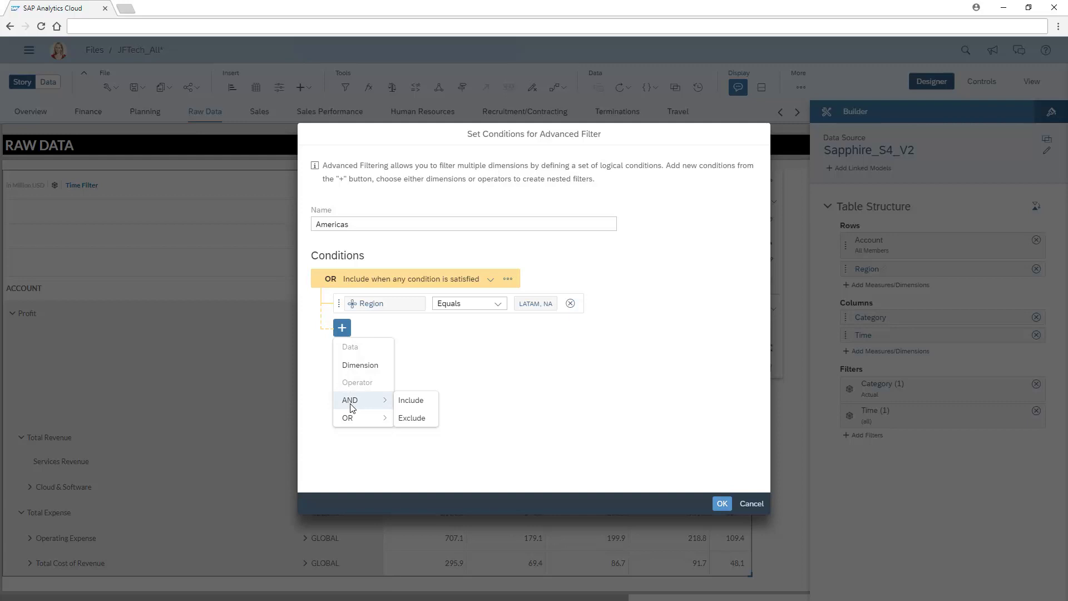
{"action": "left_click", "coordinate": [410, 401]}
- Add a Region condition with the members APJ and EMEA inside the AND group
{"action": "left_click", "coordinate": [364, 353]}
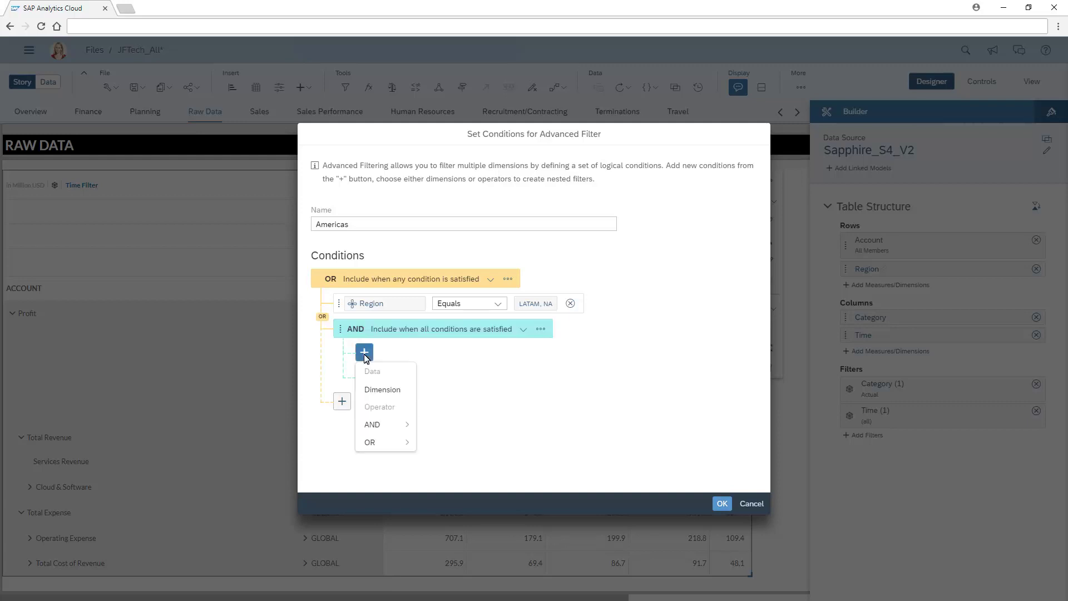
{"action": "left_click", "coordinate": [380, 391]}
{"action": "left_click", "coordinate": [397, 390]}
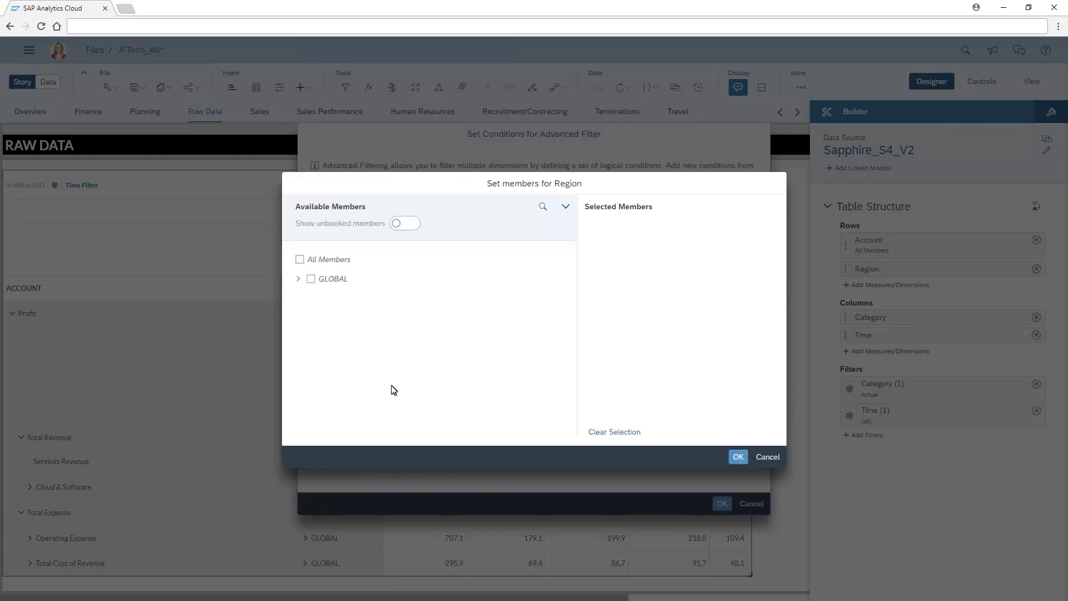
{"action": "left_click", "coordinate": [299, 280]}
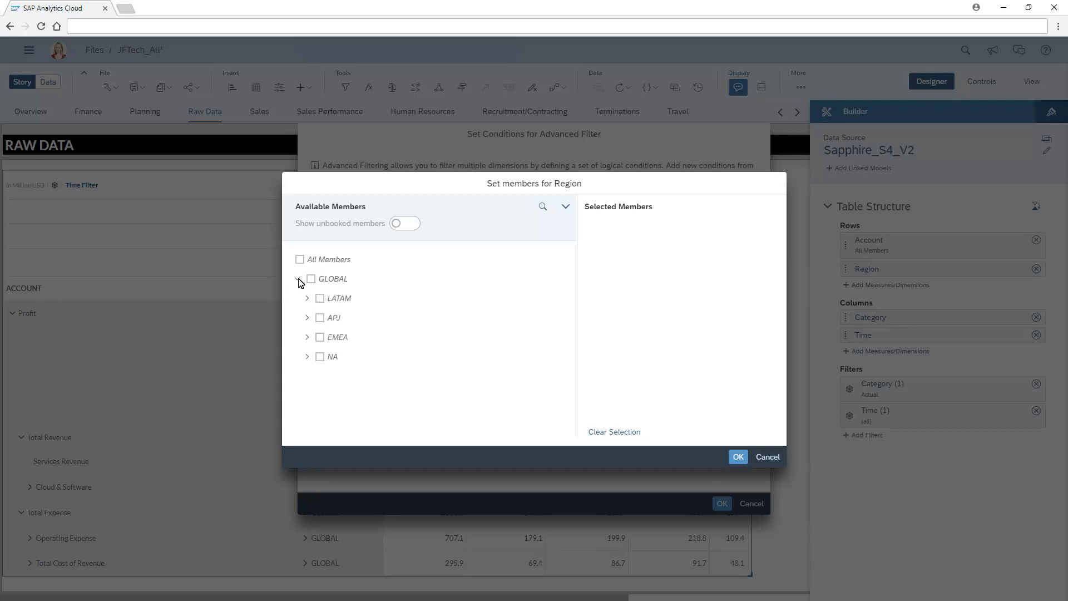
{"action": "left_click", "coordinate": [320, 317]}
{"action": "left_click", "coordinate": [320, 338]}
{"action": "left_click", "coordinate": [738, 457]}
- Add a Time (Member) condition for 2017 to the AND group and apply the advanced filter to the table
{"action": "left_click", "coordinate": [365, 378]}
{"action": "left_click", "coordinate": [381, 418]}
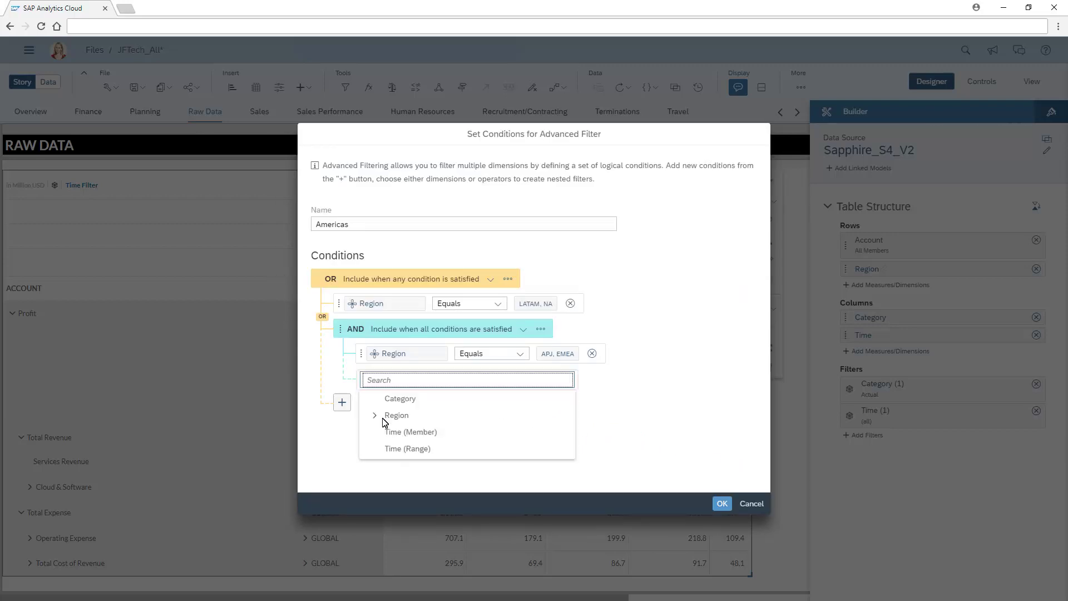
{"action": "left_click", "coordinate": [411, 434]}
{"action": "left_click", "coordinate": [298, 279]}
{"action": "left_click", "coordinate": [320, 357]}
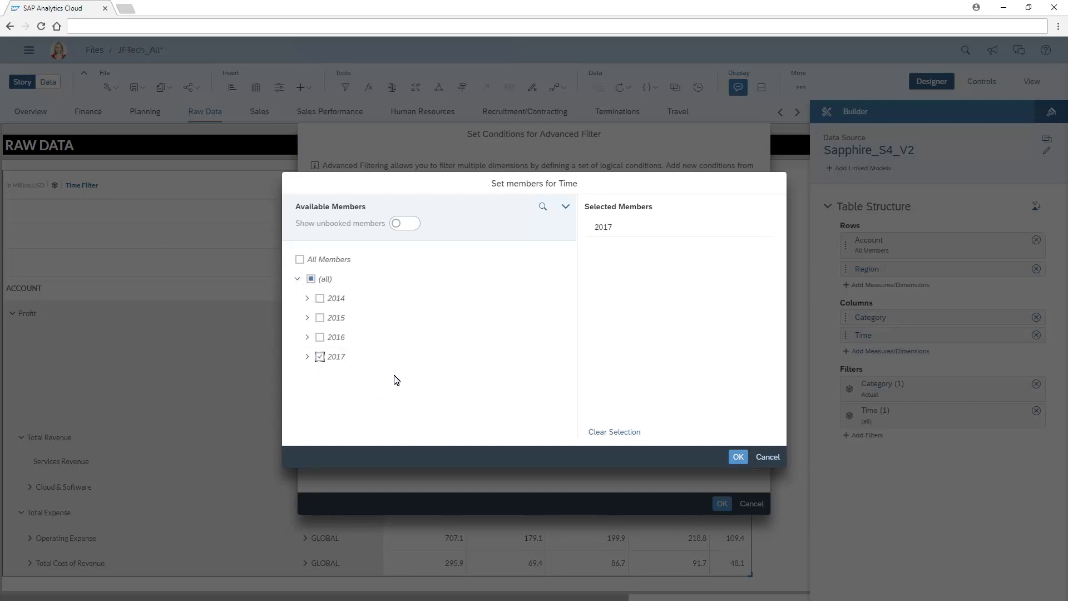
{"action": "left_click", "coordinate": [738, 457]}
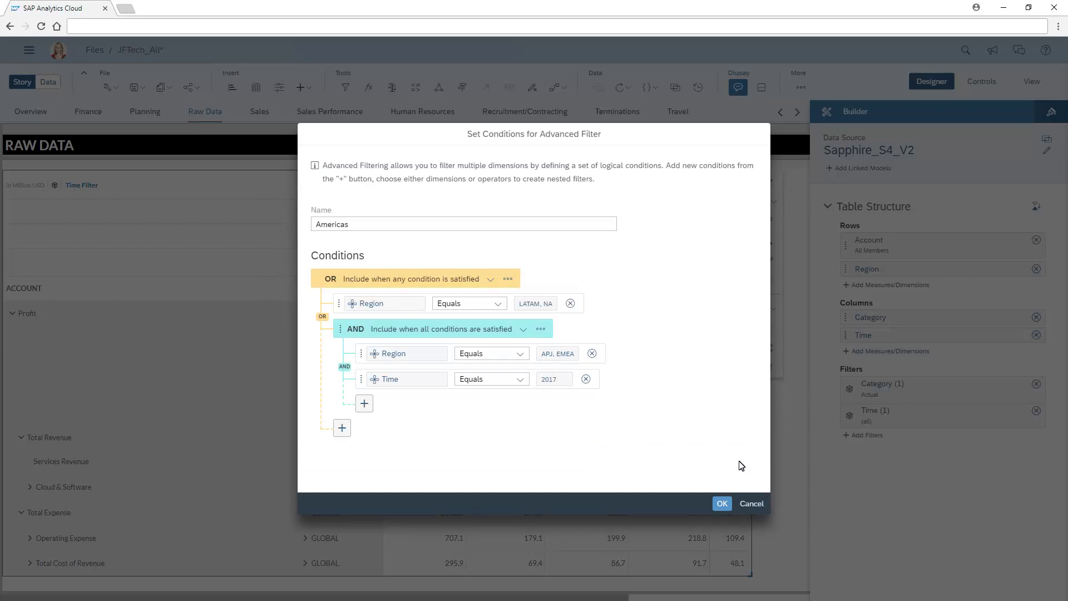
{"action": "left_click", "coordinate": [722, 504]}
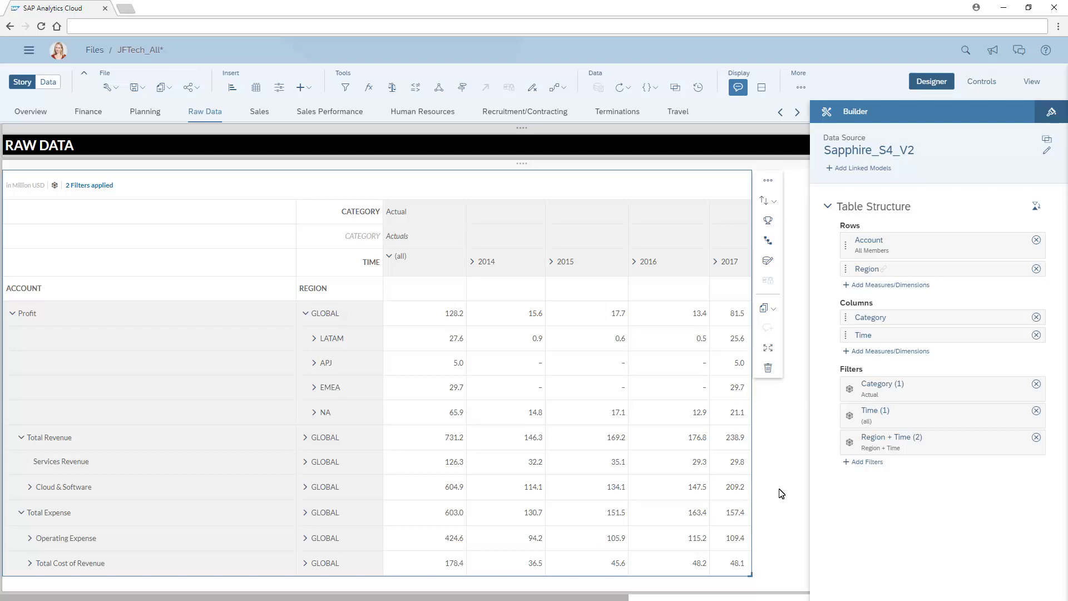
- Reopen the Region + Time filter, add a second AND include group, and move the LATAM, NA Region condition into it
{"action": "left_click", "coordinate": [909, 449]}
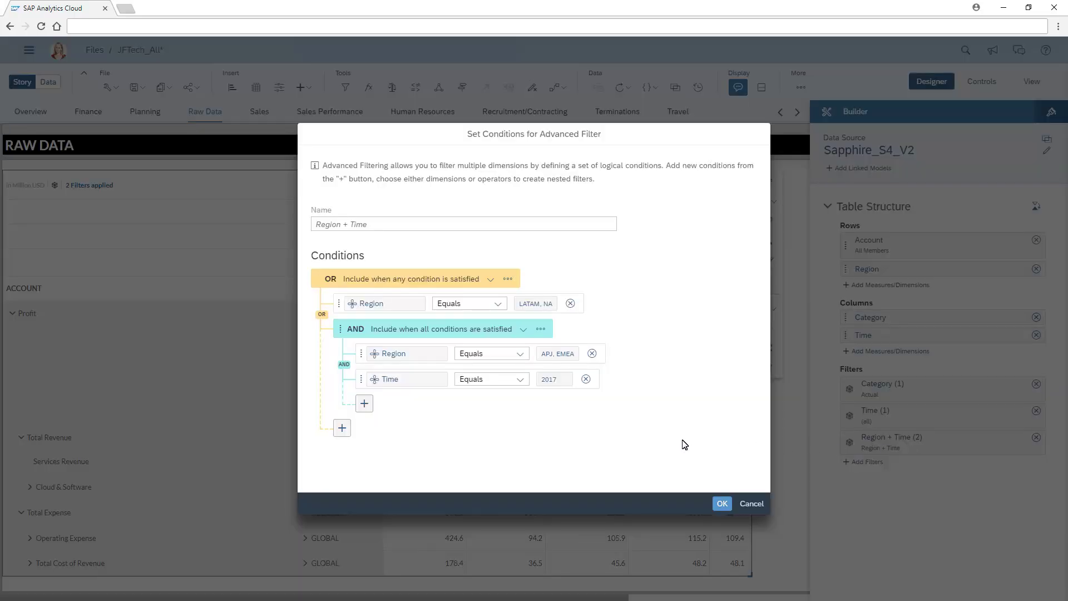
{"action": "left_click", "coordinate": [342, 430]}
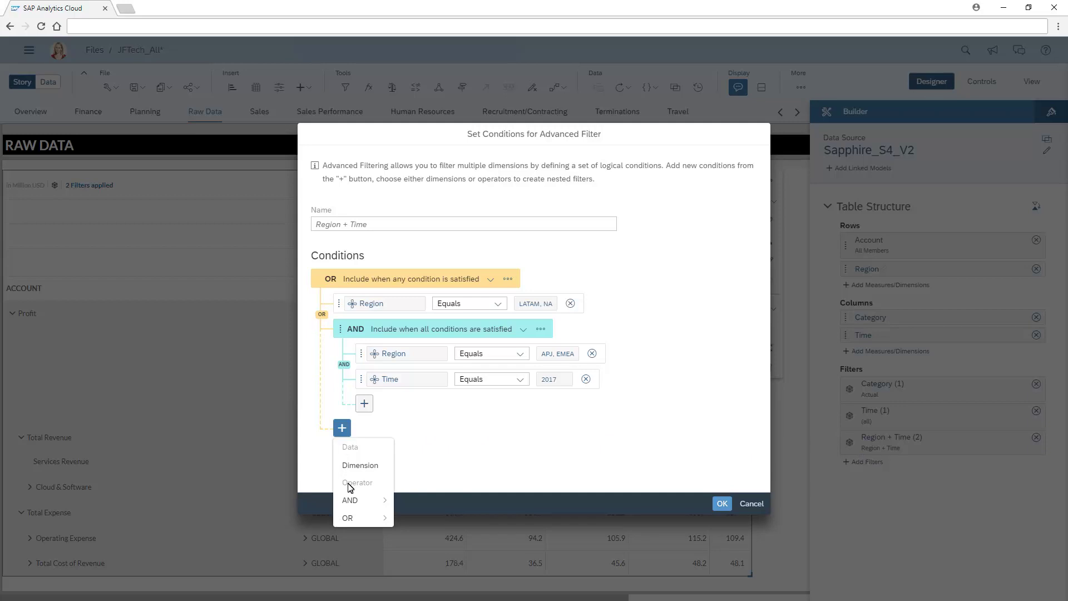
{"action": "mouse_move", "coordinate": [353, 507]}
{"action": "left_click", "coordinate": [411, 501]}
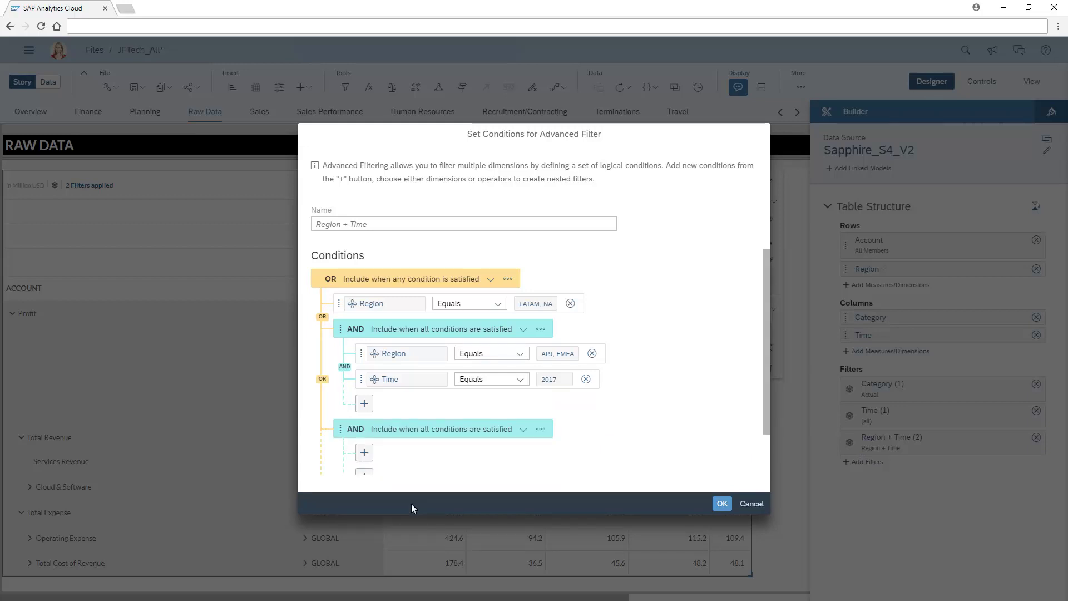
{"action": "left_click_drag", "start_coordinate": [340, 303], "coordinate": [365, 443]}
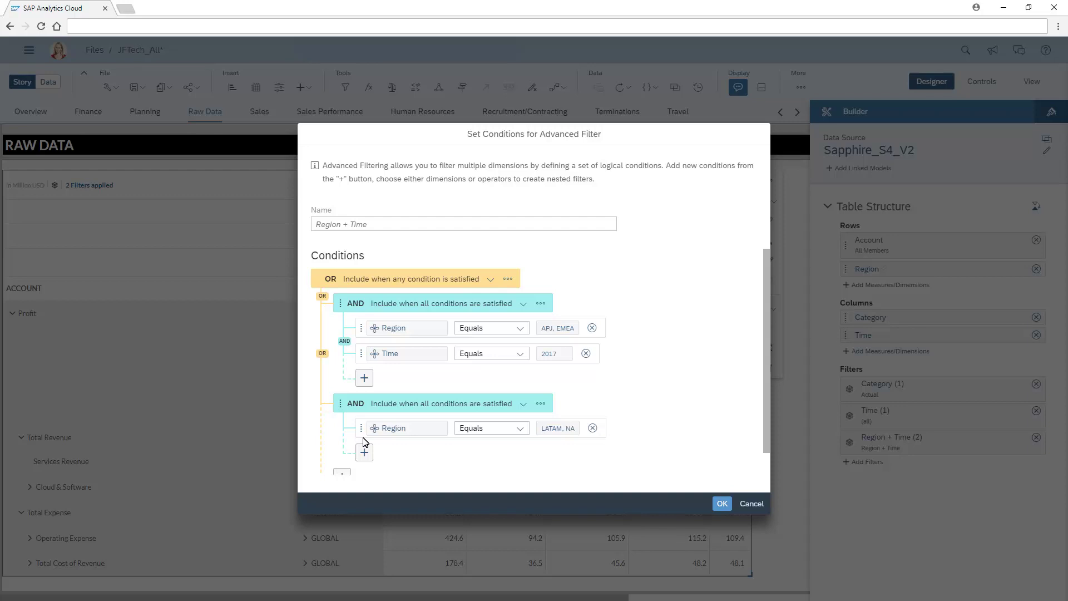
- Add a Time (Member) condition for 2014 and 2015 to the second AND group and apply the filter
{"action": "left_click", "coordinate": [365, 452]}
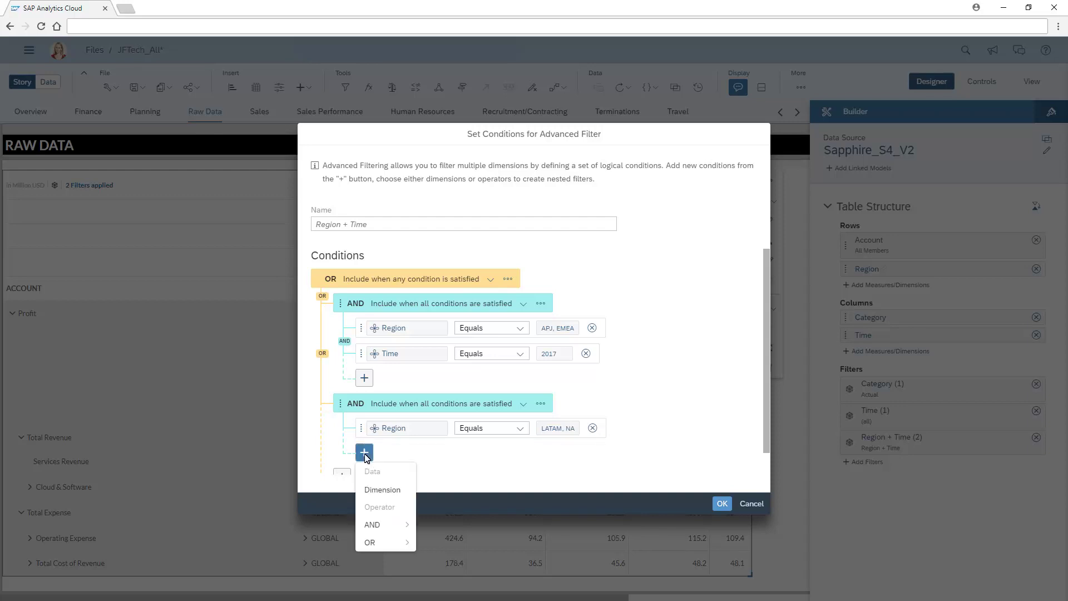
{"action": "left_click", "coordinate": [378, 490]}
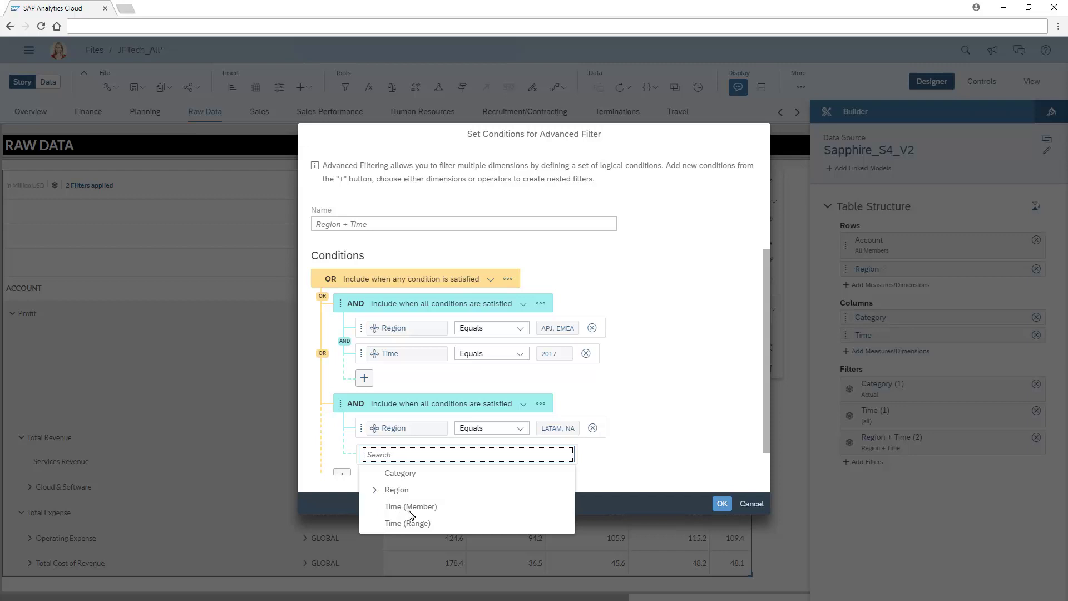
{"action": "left_click", "coordinate": [409, 508]}
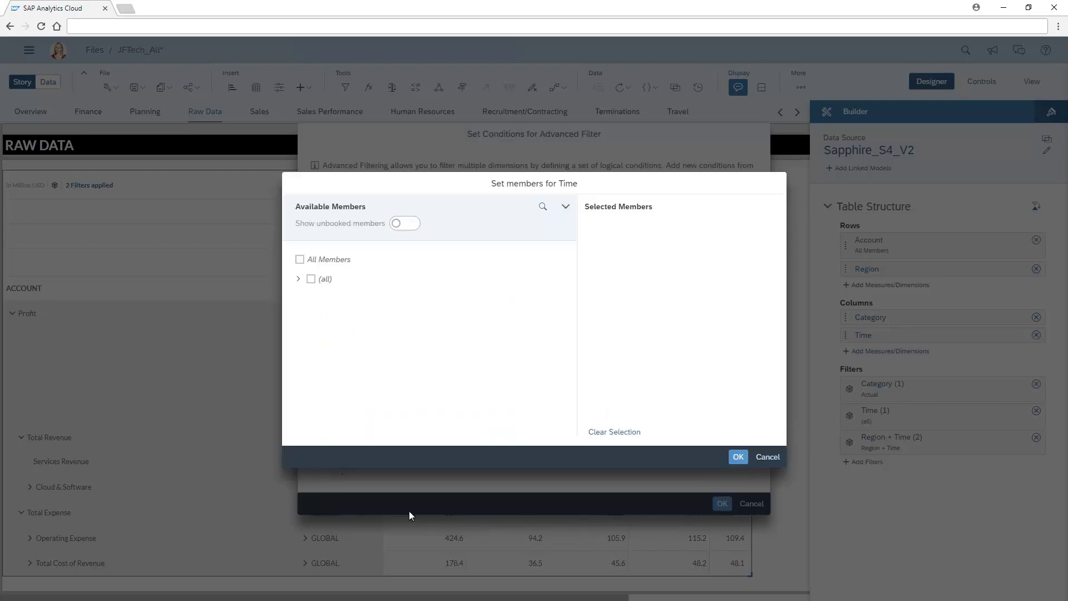
{"action": "left_click", "coordinate": [298, 279]}
{"action": "left_click", "coordinate": [320, 299]}
{"action": "left_click", "coordinate": [320, 317]}
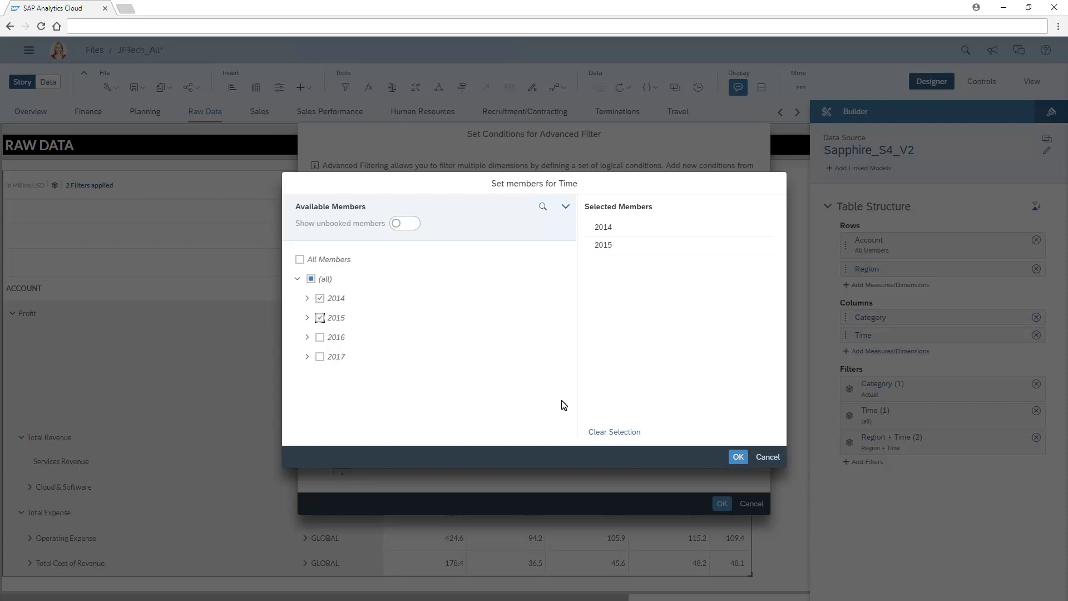
{"action": "left_click", "coordinate": [738, 458]}
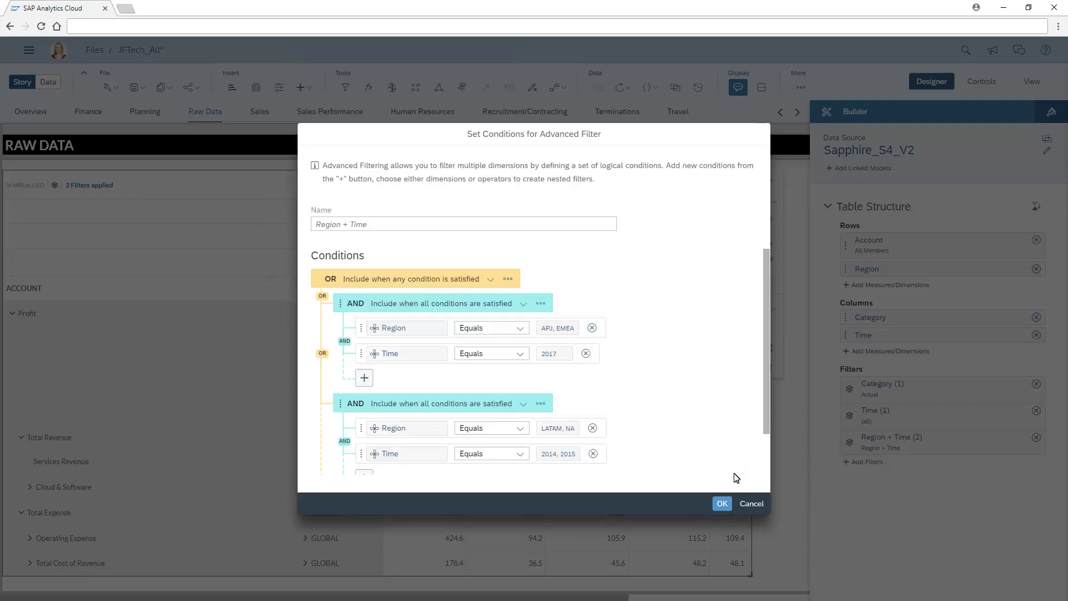
{"action": "left_click", "coordinate": [722, 504]}
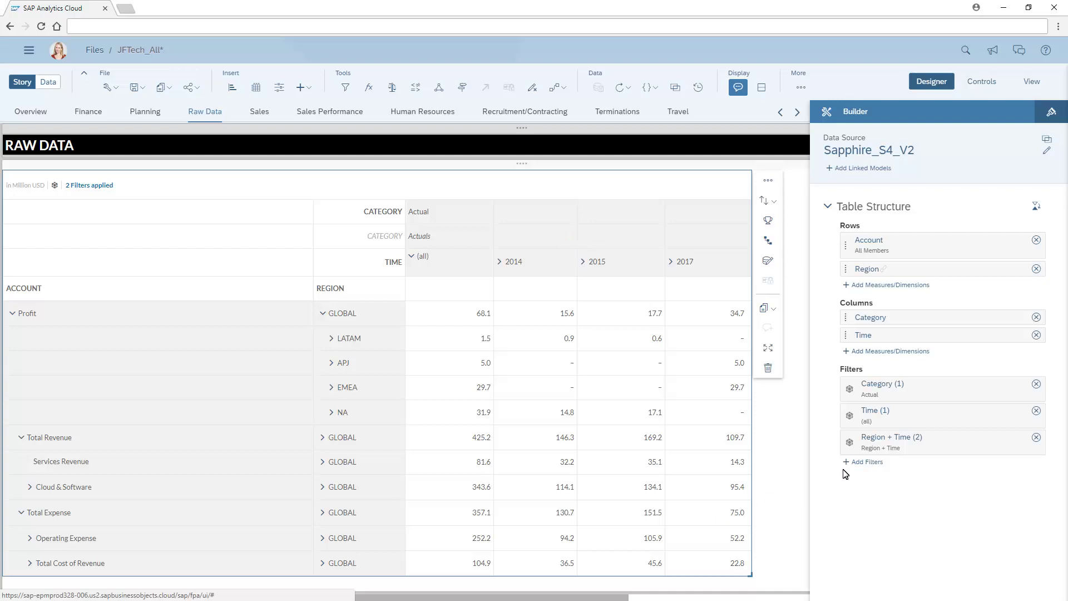
- Change the Region + Time filter's top-level OR group to exclude when any condition is satisfied, and apply it to the table
{"action": "left_click", "coordinate": [916, 451]}
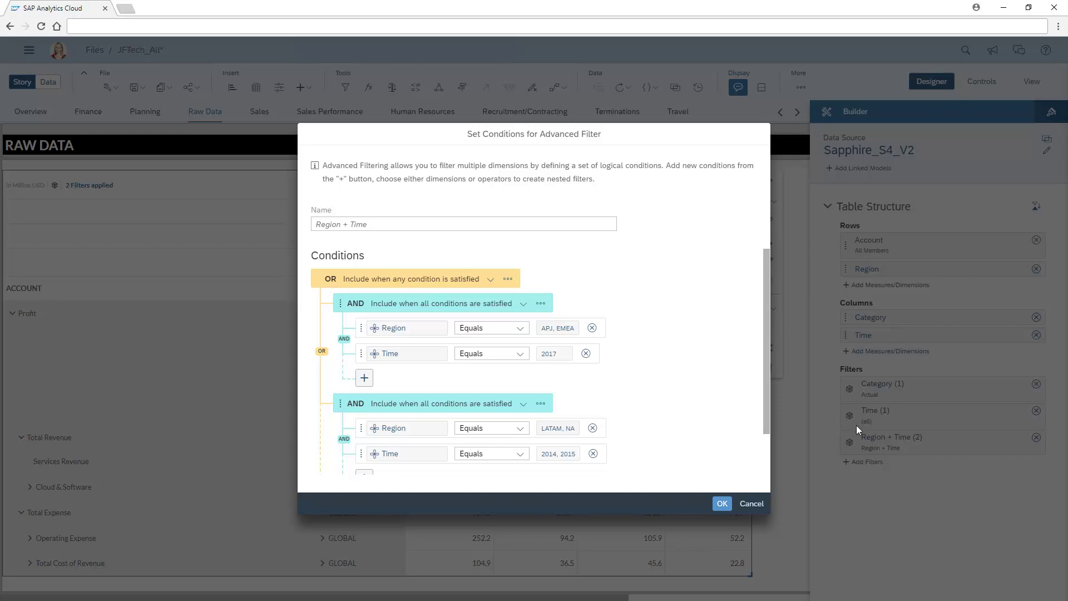
{"action": "left_click", "coordinate": [491, 280]}
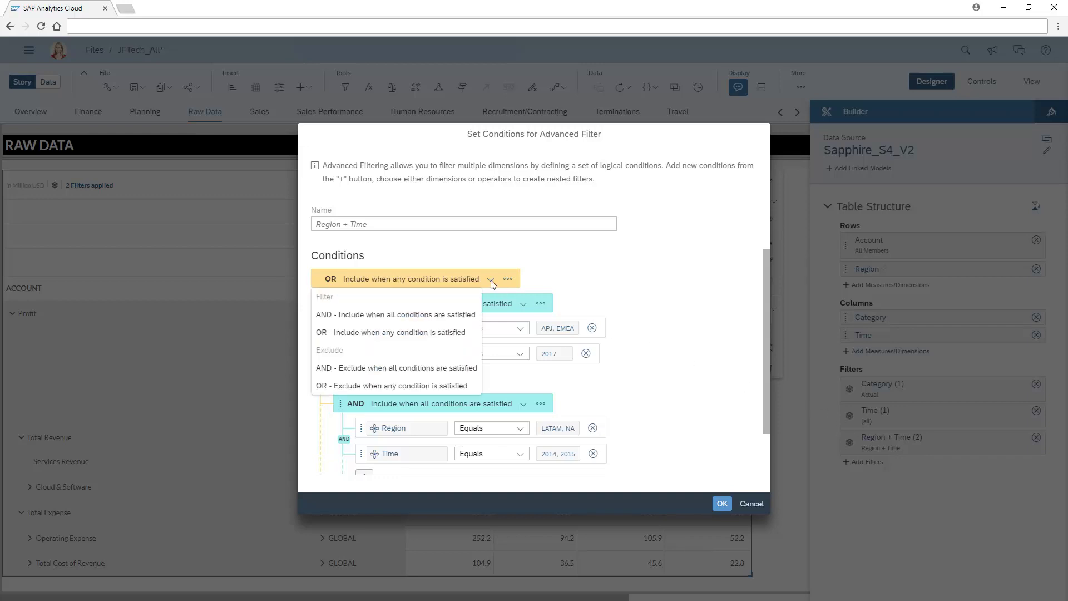
{"action": "left_click", "coordinate": [349, 386]}
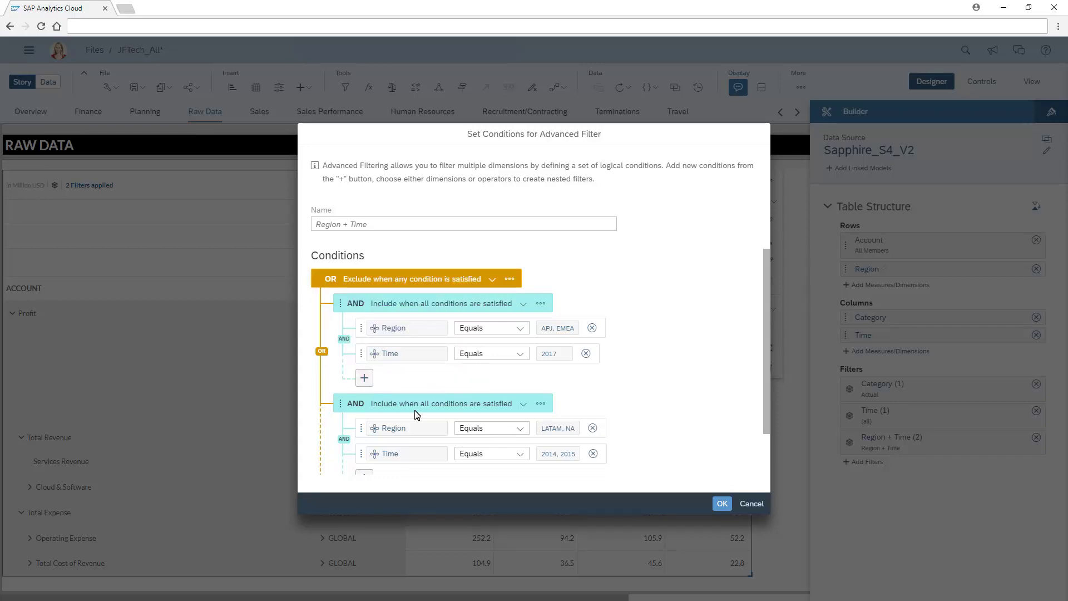
{"action": "left_click", "coordinate": [723, 504]}
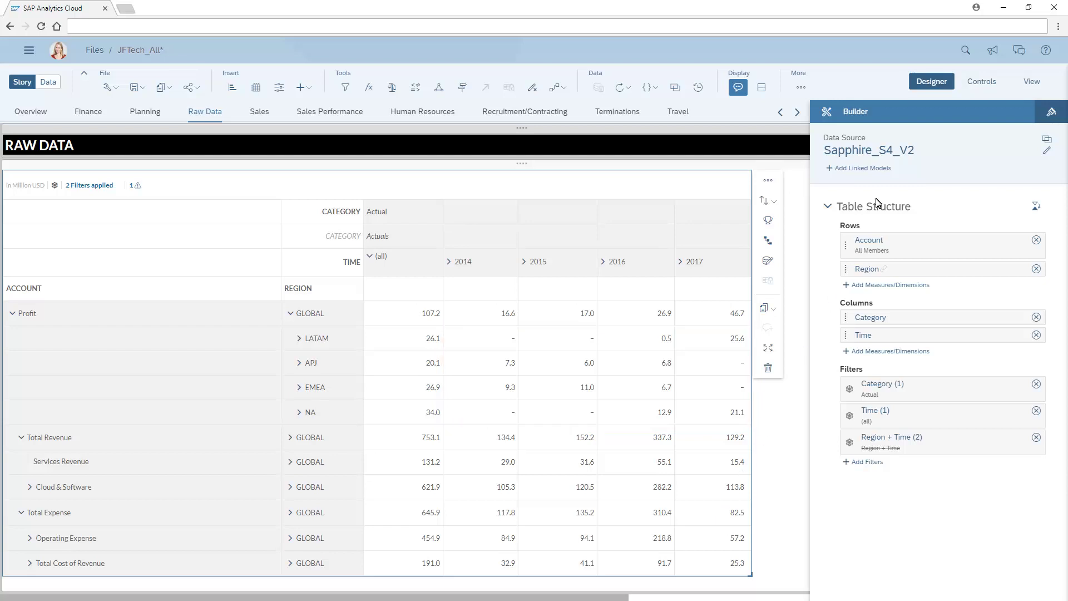
- Close the designer, switch the story to view mode, and open the table's Region + Time filter conditions for viewing
{"action": "left_click", "coordinate": [934, 89]}
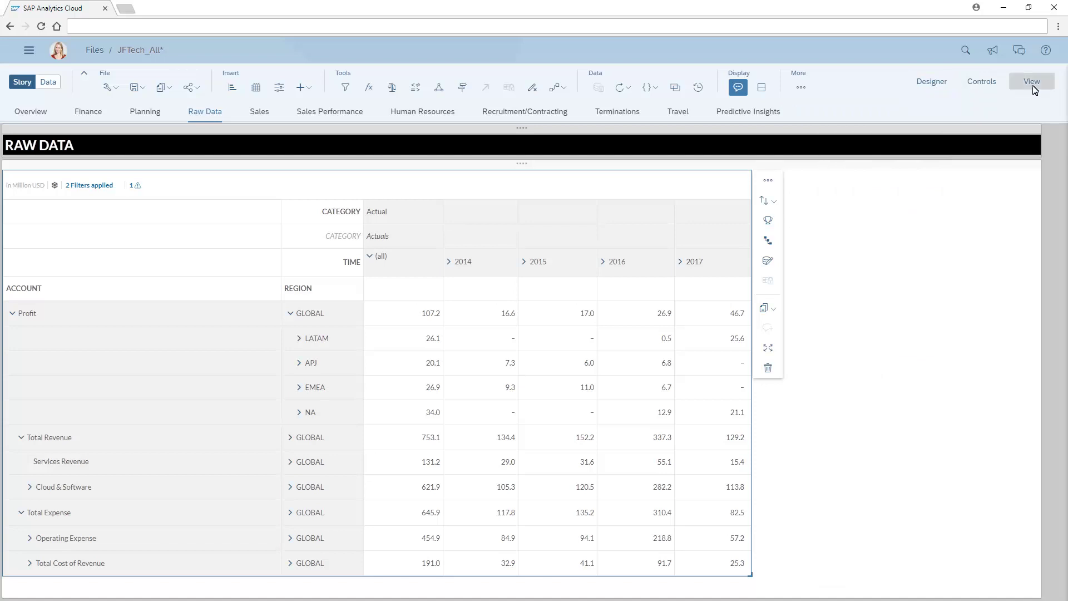
{"action": "left_click", "coordinate": [1034, 88]}
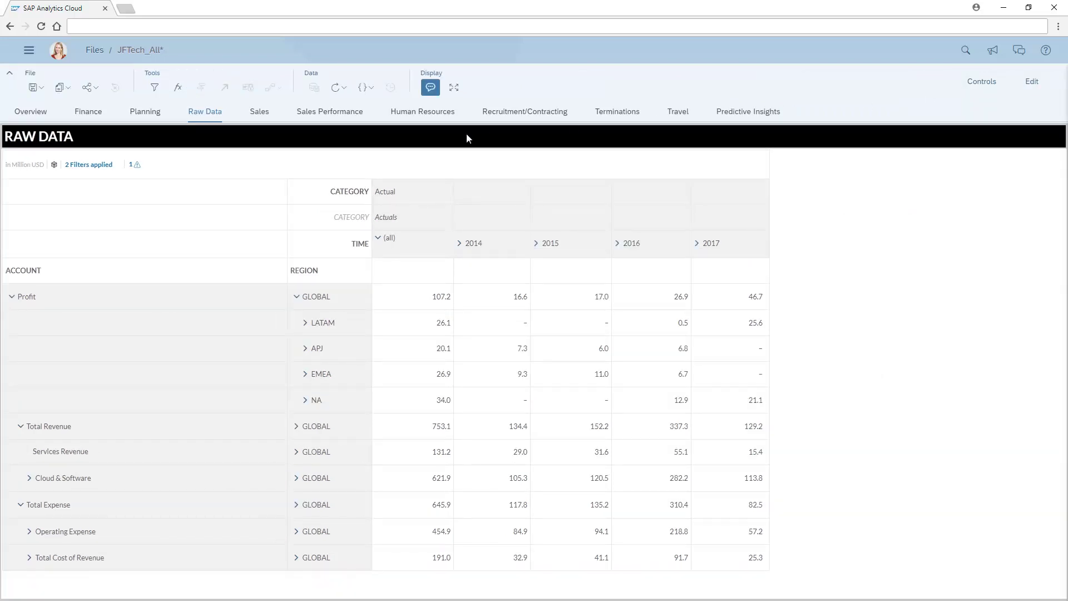
{"action": "left_click", "coordinate": [91, 165]}
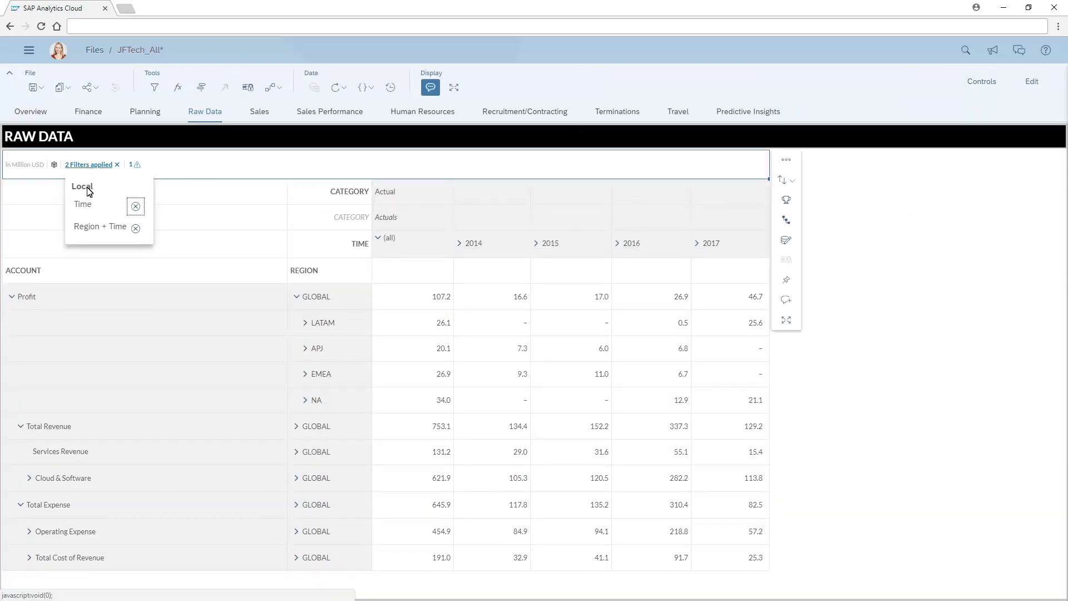
{"action": "left_click", "coordinate": [84, 228]}
{"action": "left_click", "coordinate": [102, 228]}
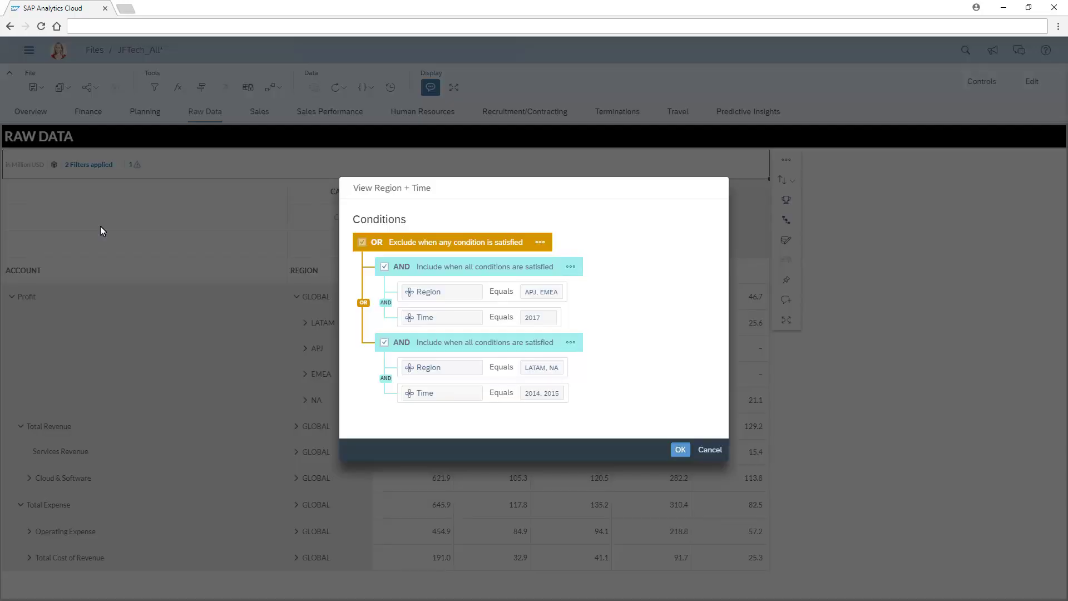